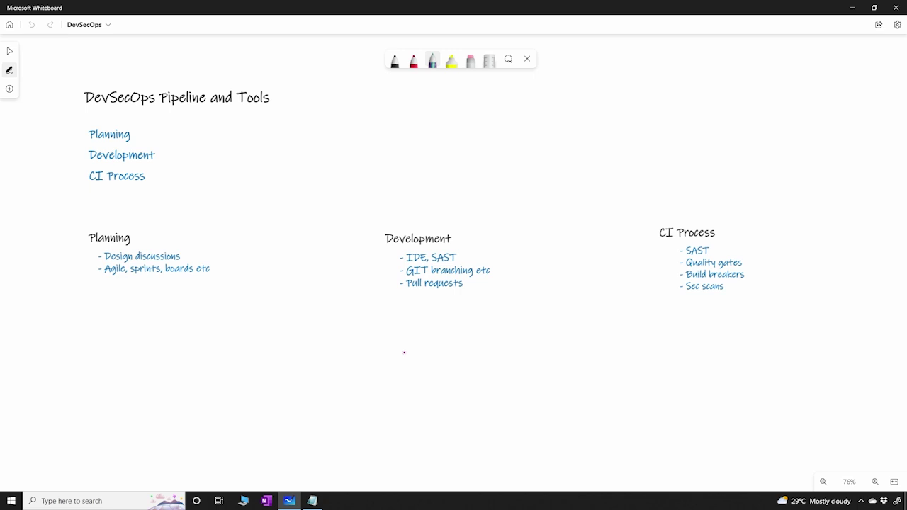
Step: Switch to the purple pen and underline 'Sec' in the DevSecOps title
key("Escape")
key("alt+w")
key("1")
left_click_drag(110, 109, 132, 108)
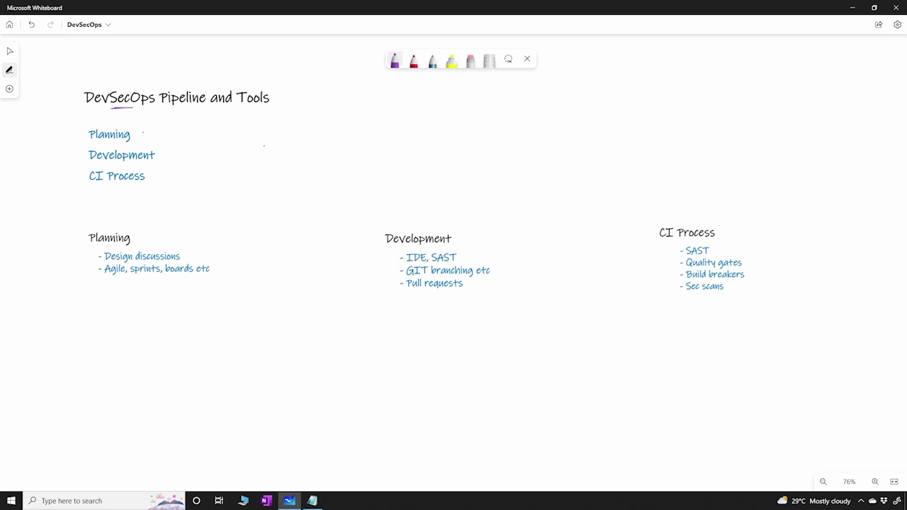
Step: Draw a mark beside Planning and write a double-underlined 'Sec' below the list
left_click_drag(142, 133, 183, 129)
left_click_drag(92, 299, 122, 316)
left_click_drag(96, 321, 123, 318)
Step: Draw an arrow from Sec to 'Oath' and write an underlined 'Tools' heading below
mouse_move(142, 304)
left_mouse_down()
mouse_move(174, 303)
mouse_move(164, 308)
left_mouse_up()
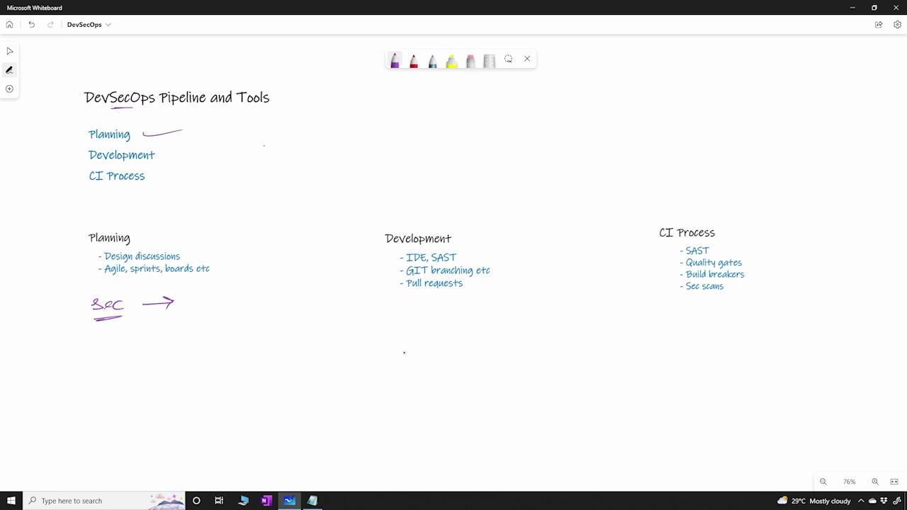
mouse_move(200, 294)
left_mouse_down()
mouse_move(201, 309)
mouse_move(239, 308)
left_mouse_up()
mouse_move(99, 333)
left_mouse_down()
mouse_move(152, 340)
mouse_move(147, 353)
left_mouse_up()
Step: List arrowed 'Jira', 'Kanban' and 'Scrum' under the Tools heading
left_click_drag(99, 376, 180, 376)
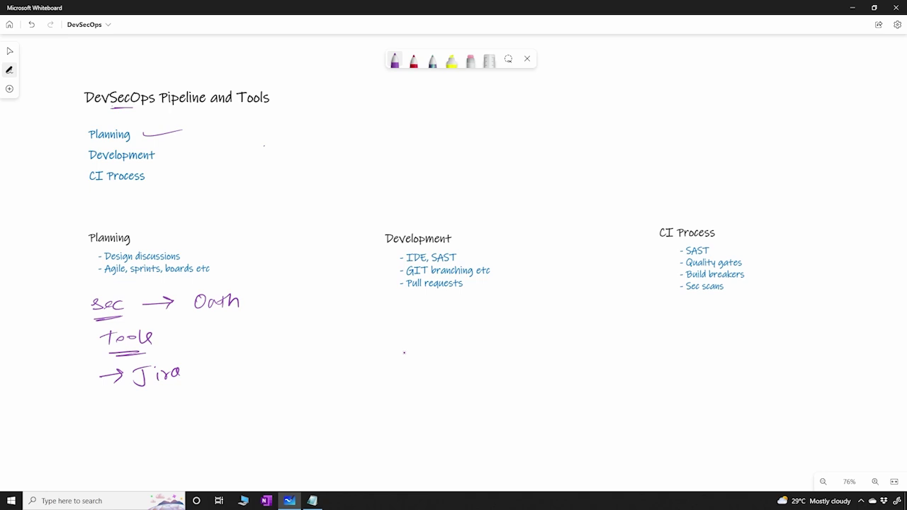
left_click_drag(104, 402, 129, 401)
mouse_move(147, 398)
left_mouse_down()
mouse_move(163, 409)
mouse_move(223, 398)
left_mouse_up()
left_click_drag(111, 430, 139, 429)
mouse_move(130, 424)
left_mouse_down()
mouse_move(132, 436)
mouse_move(191, 435)
left_mouse_up()
left_click_drag(197, 425, 237, 425)
scroll(404, 352, "down", 5)
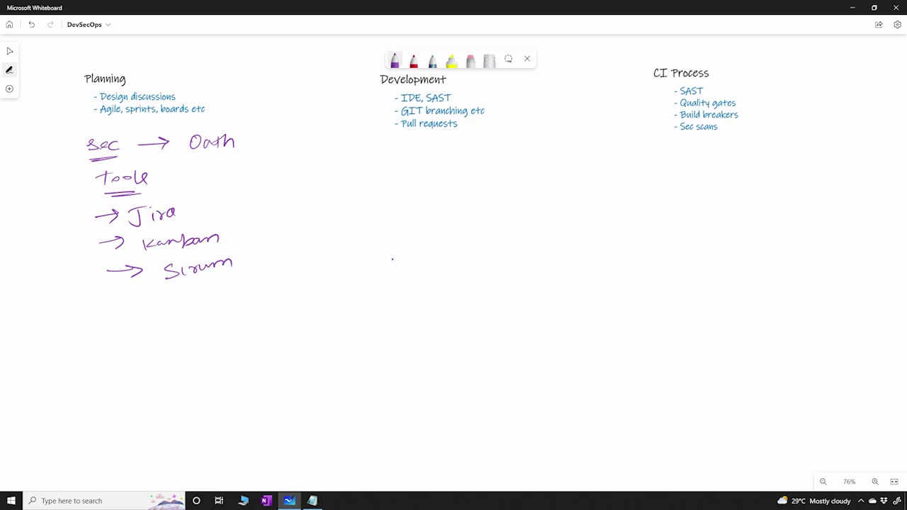
Step: Write an underlined '(Story)' below Scrum with an arrow to a long handwritten word
mouse_move(93, 313)
left_mouse_down()
mouse_move(107, 326)
mouse_move(132, 325)
mouse_move(140, 340)
mouse_move(88, 345)
left_mouse_up()
mouse_move(146, 309)
left_mouse_down()
mouse_move(150, 346)
mouse_move(186, 330)
mouse_move(178, 336)
left_mouse_up()
mouse_move(191, 324)
left_mouse_down()
mouse_move(197, 337)
mouse_move(222, 334)
left_mouse_up()
left_click_drag(219, 323, 309, 345)
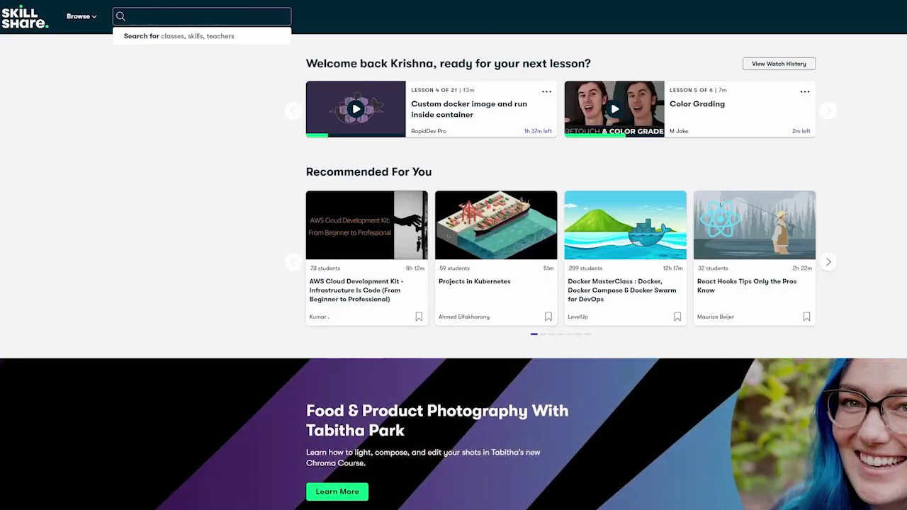
type("devops")
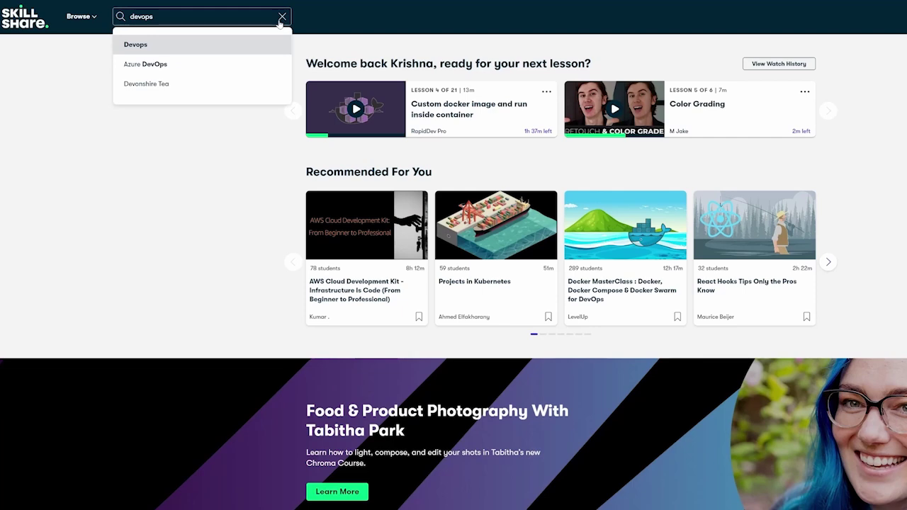
Step: Submit the 'devops' query in the Skillshare search box
key("Return")
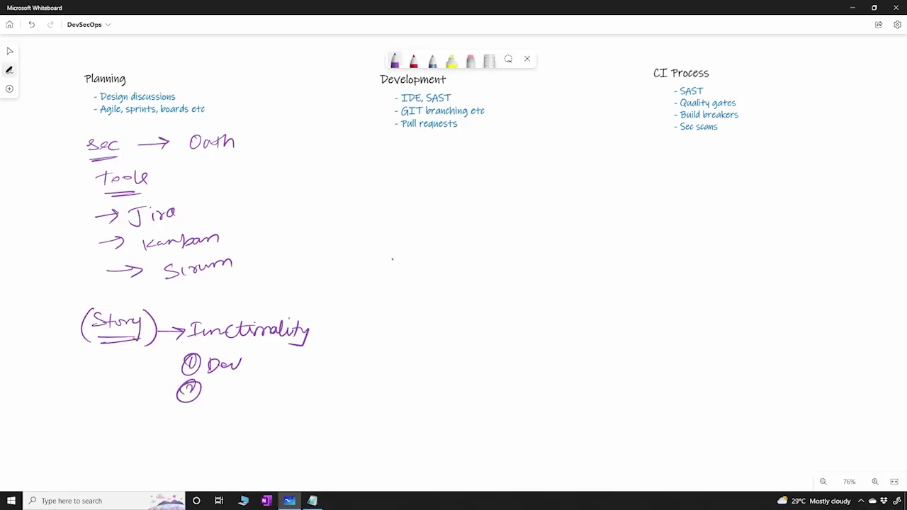
Step: Extend the numbered list with circled 2 'QA', 3 'Ops' and 4 'Sec'
mouse_move(220, 382)
left_mouse_down()
mouse_move(225, 399)
mouse_move(248, 386)
left_mouse_up()
left_click_drag(180, 411, 247, 421)
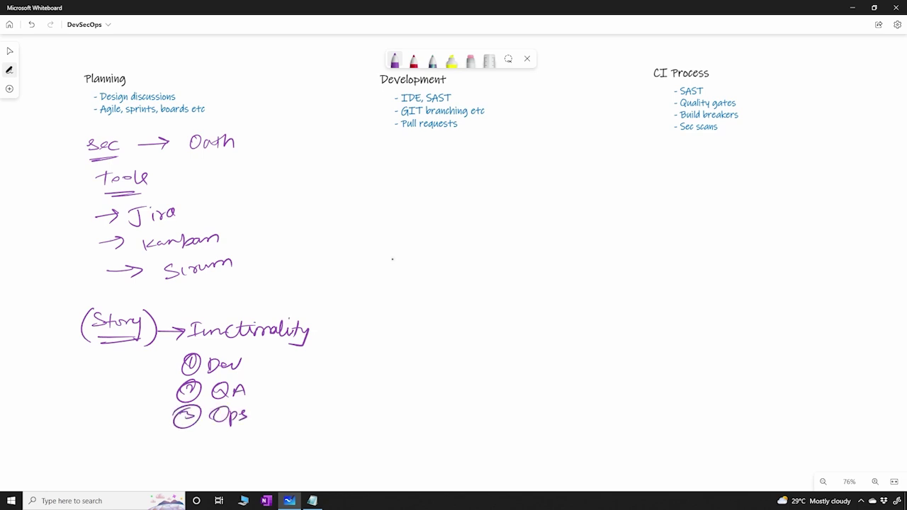
mouse_move(183, 433)
left_mouse_down()
mouse_move(197, 445)
mouse_move(178, 457)
left_mouse_up()
mouse_move(223, 434)
left_mouse_down()
mouse_move(238, 448)
mouse_move(264, 435)
left_mouse_up()
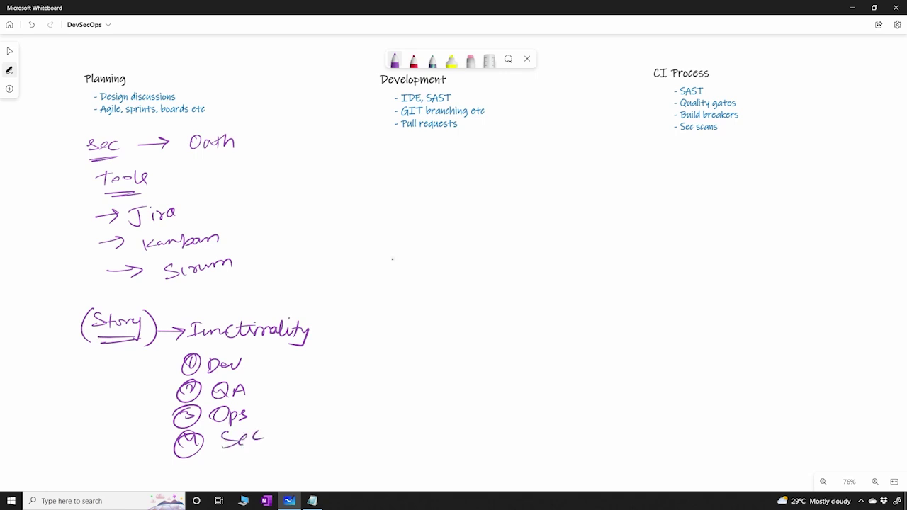
Step: Tick Dev, QA and Ops, and mark Sec with a circled X
mouse_move(256, 365)
left_mouse_down()
mouse_move(281, 359)
mouse_move(286, 380)
left_mouse_up()
left_click_drag(262, 411, 292, 402)
mouse_move(273, 425)
left_mouse_down()
mouse_move(282, 442)
mouse_move(274, 444)
mouse_move(290, 447)
mouse_move(280, 420)
left_mouse_up()
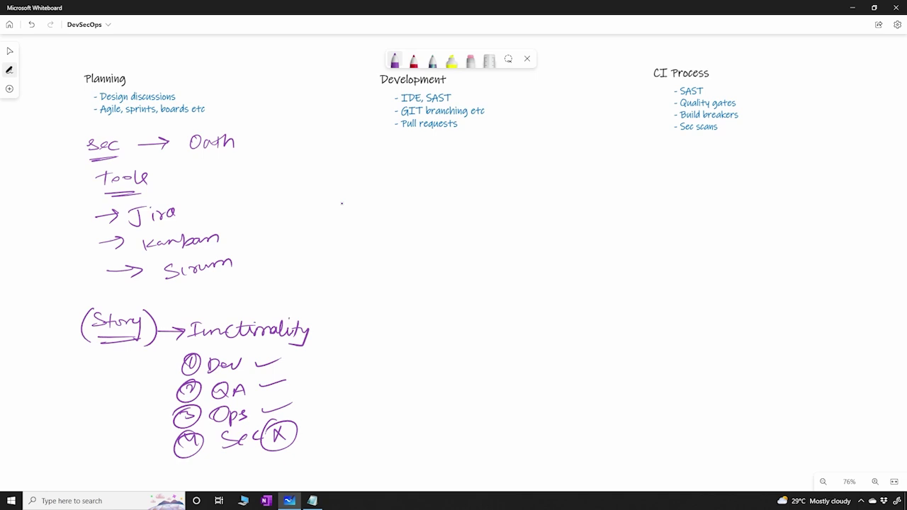
Step: Write an underlined 'Tools' under Development, with an arrow to 'IntelliJ, eclipse, Code'
left_click_drag(391, 147, 415, 157)
mouse_move(411, 150)
left_mouse_down()
mouse_move(434, 163)
mouse_move(427, 167)
left_mouse_up()
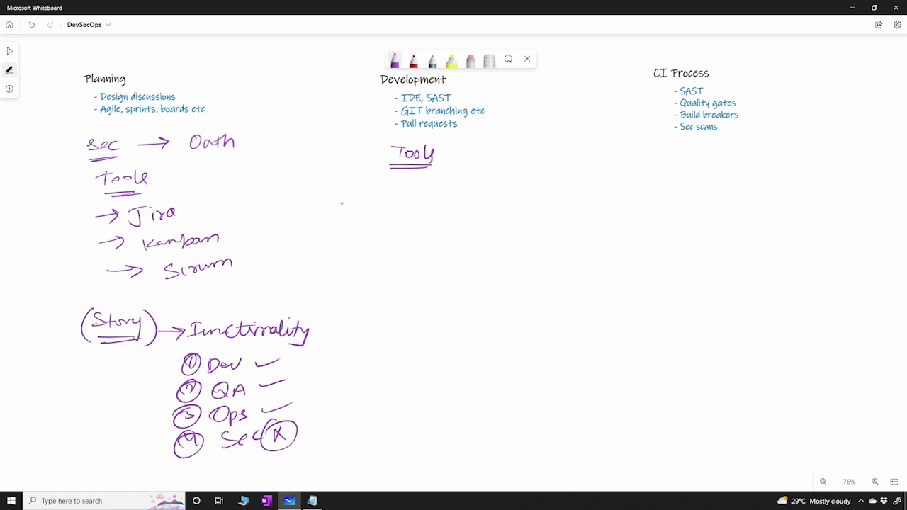
left_click_drag(374, 186, 388, 191)
mouse_move(404, 180)
left_mouse_down()
mouse_move(413, 196)
mouse_move(451, 195)
left_mouse_up()
mouse_move(448, 184)
left_mouse_down()
mouse_move(458, 201)
mouse_move(542, 191)
left_mouse_up()
left_click_drag(549, 185, 581, 192)
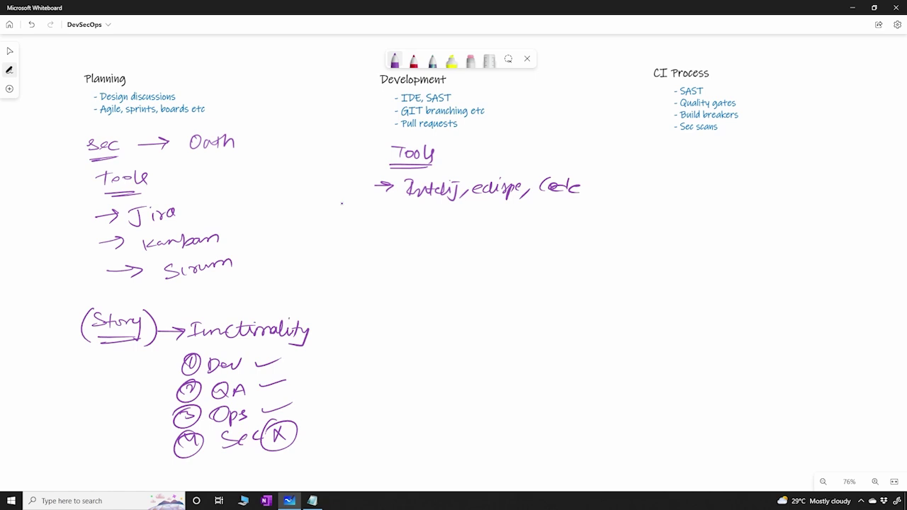
Step: Write an arrowed linting line ending in 'GIT', and circle SAST in the Development list
left_click_drag(374, 232, 473, 253)
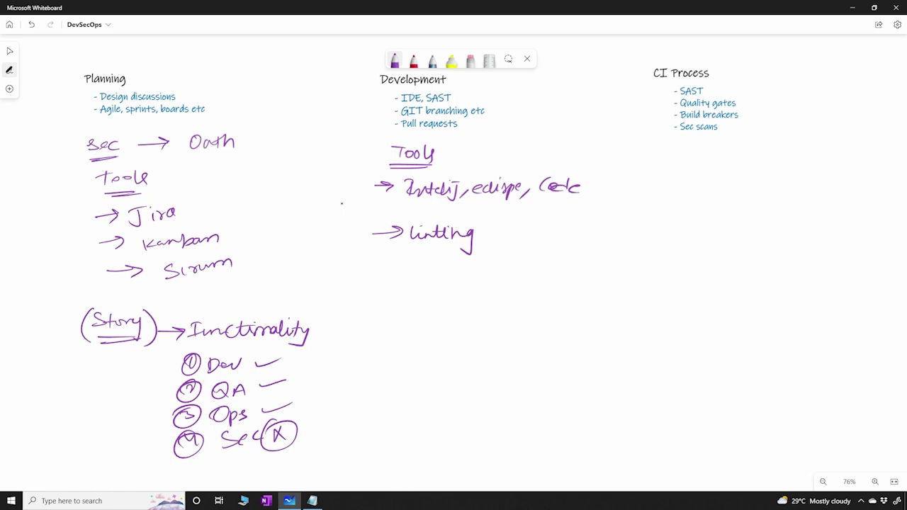
mouse_move(487, 237)
left_mouse_down()
mouse_move(481, 245)
mouse_move(535, 231)
left_mouse_up()
mouse_move(529, 231)
left_mouse_down()
mouse_move(529, 241)
mouse_move(544, 241)
left_mouse_up()
left_click_drag(544, 237, 555, 238)
left_click_drag(453, 92, 455, 92)
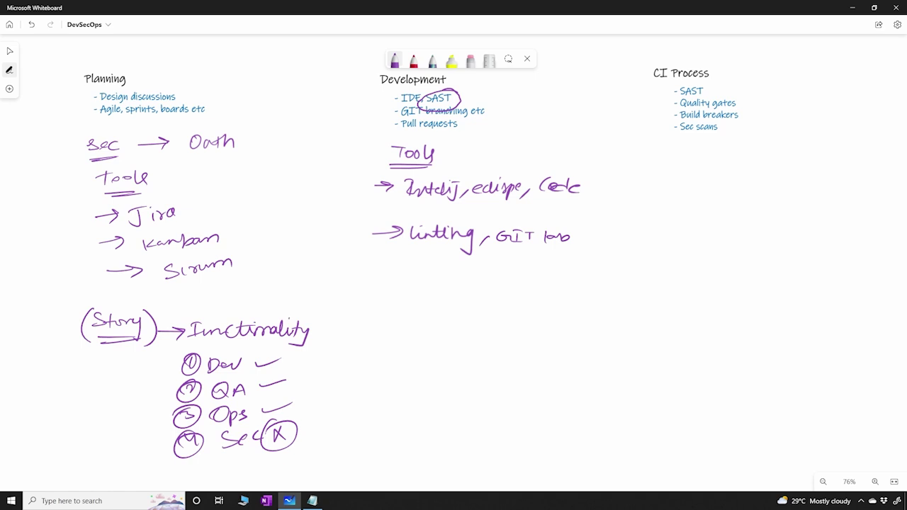
Step: Add arrowed lines for 'cross side scripting', 'SQL injection' and 'encryption'
mouse_move(365, 290)
left_mouse_down()
mouse_move(561, 292)
mouse_move(570, 302)
mouse_move(586, 293)
mouse_move(602, 303)
left_mouse_up()
left_click_drag(355, 207, 499, 214)
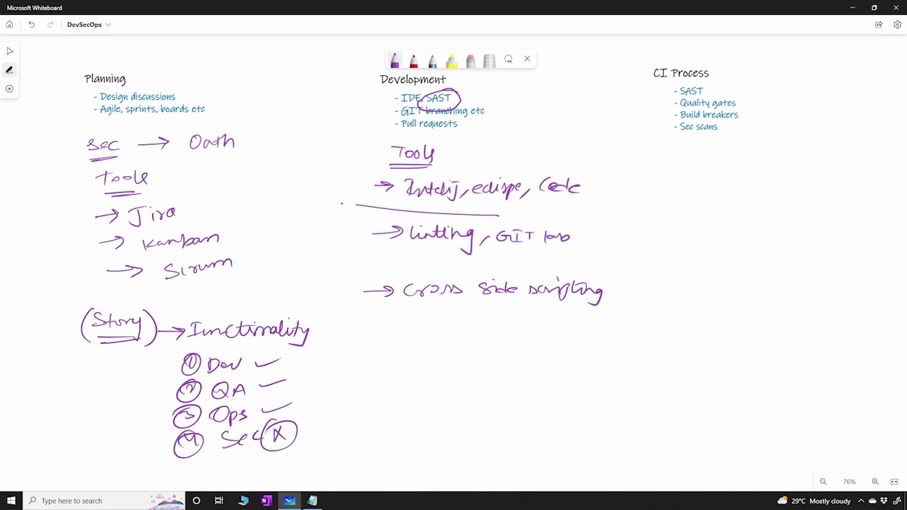
left_click_drag(367, 314, 560, 323)
left_click_drag(372, 344, 466, 357)
mouse_move(481, 338)
left_mouse_down()
mouse_move(479, 355)
mouse_move(500, 356)
left_mouse_up()
left_click_drag(491, 346, 534, 353)
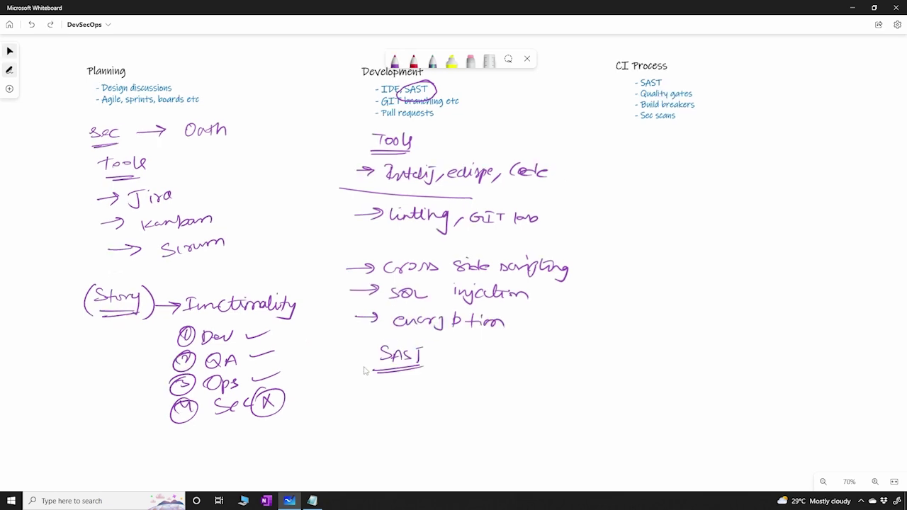
Step: Write arrowed 'Fortify', 'SonarQube' and 'Checkmarx' entries under SAST
left_click(362, 367)
mouse_move(352, 388)
left_mouse_down()
mouse_move(437, 393)
mouse_move(449, 385)
mouse_move(446, 401)
left_mouse_up()
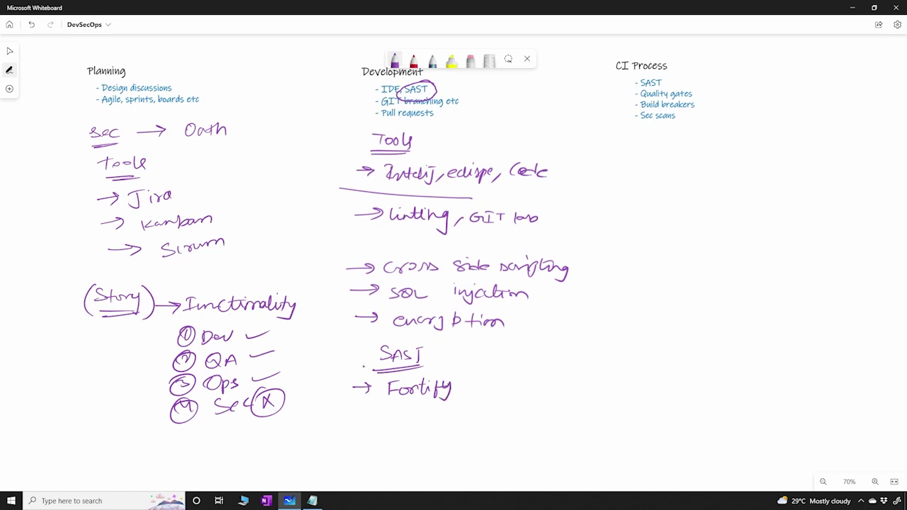
left_click_drag(350, 416, 450, 416)
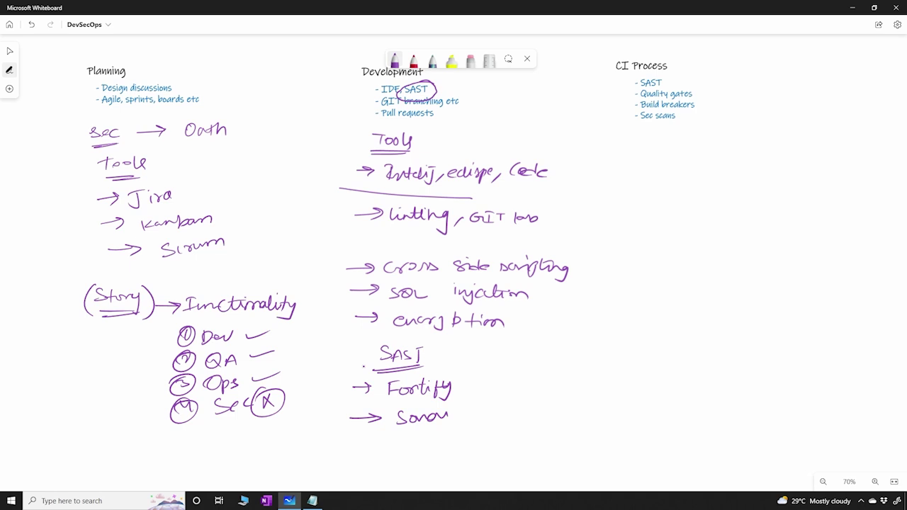
mouse_move(455, 407)
left_mouse_down()
mouse_move(466, 420)
mouse_move(496, 417)
left_mouse_up()
left_click_drag(362, 440, 389, 441)
mouse_move(411, 433)
left_mouse_down()
mouse_move(428, 447)
mouse_move(517, 440)
left_mouse_up()
Step: Add an arrowed 'blackduck', then join the tool arrows with a vertical line and a right bracket
left_click_drag(354, 463, 463, 469)
left_click_drag(467, 461, 502, 469)
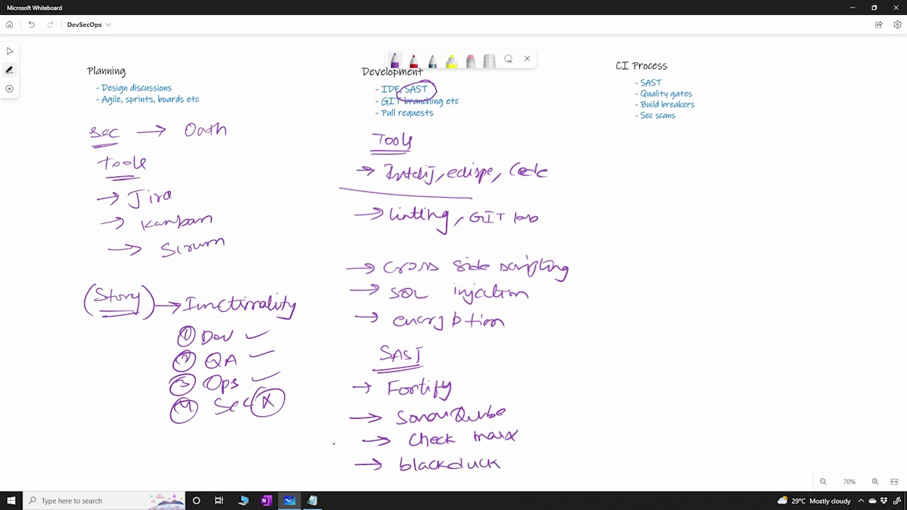
left_click_drag(369, 380, 368, 458)
left_click_drag(530, 367, 514, 464)
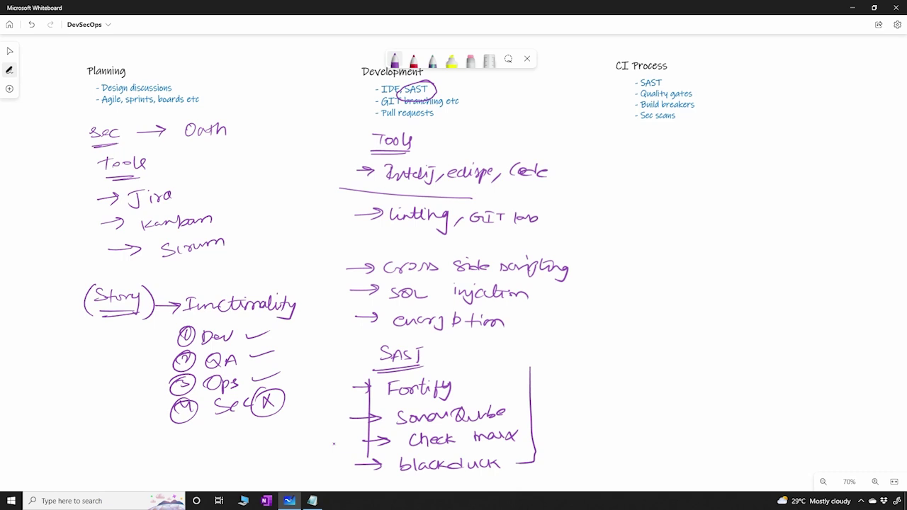
scroll(332, 443, "down", 3)
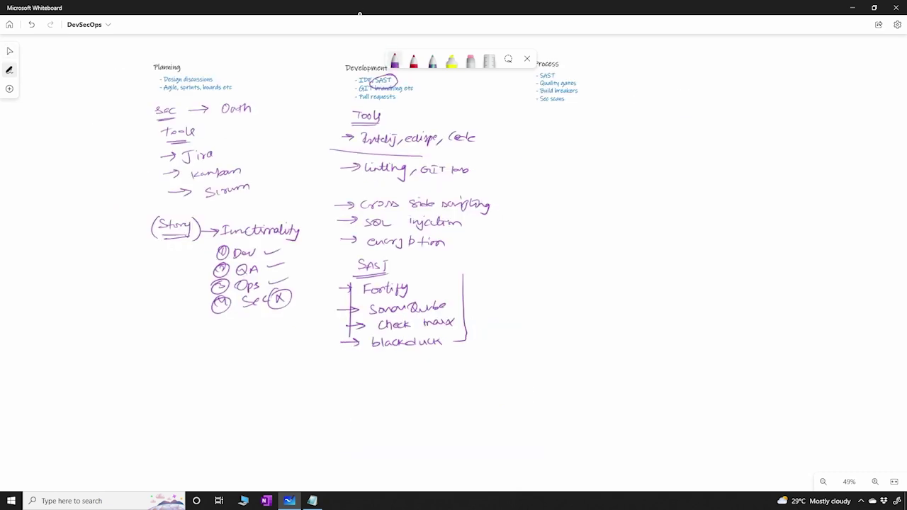
Step: Write 'GIT lab' and 'GIT hub' on two lines below the SAST tools
mouse_move(339, 369)
left_mouse_down()
mouse_move(351, 386)
mouse_move(366, 387)
left_mouse_up()
mouse_move(388, 371)
left_mouse_down()
mouse_move(390, 389)
mouse_move(407, 389)
left_mouse_up()
left_click_drag(404, 379, 418, 384)
mouse_move(338, 398)
left_mouse_down()
mouse_move(353, 414)
mouse_move(390, 414)
left_mouse_up()
left_click_drag(389, 398, 428, 411)
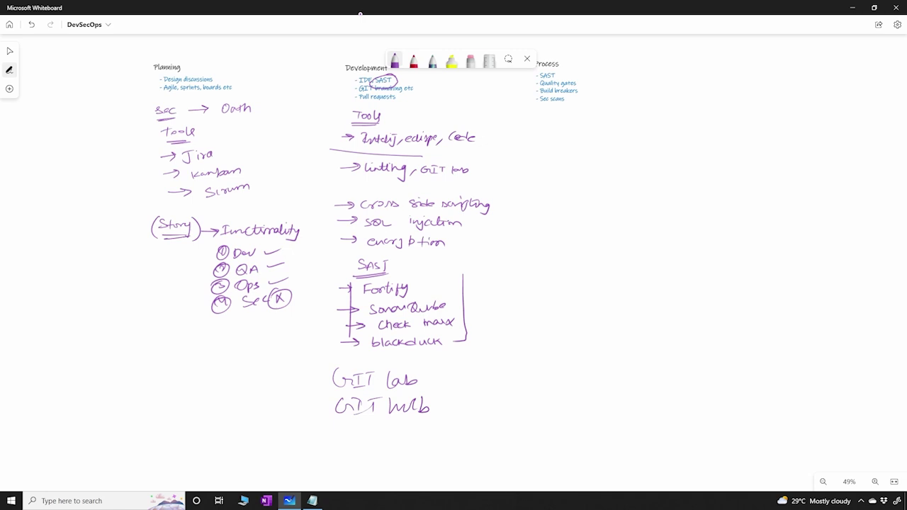
Step: Bracket the two GIT entries and strike through 'Pull requests'
left_click_drag(330, 360, 326, 424)
left_click_drag(421, 360, 438, 422)
left_click_drag(354, 94, 420, 99)
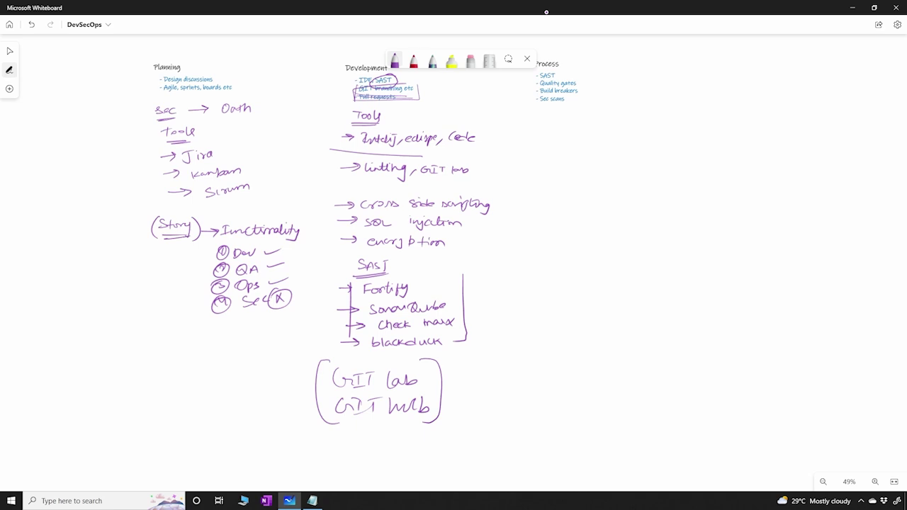
Step: Write a double-underlined 'CI tools' heading with an arrowed 'Jenkins' entry
mouse_move(574, 117)
left_mouse_down()
mouse_move(595, 133)
mouse_move(648, 136)
left_mouse_up()
left_click_drag(564, 143, 648, 143)
left_click_drag(565, 146, 649, 145)
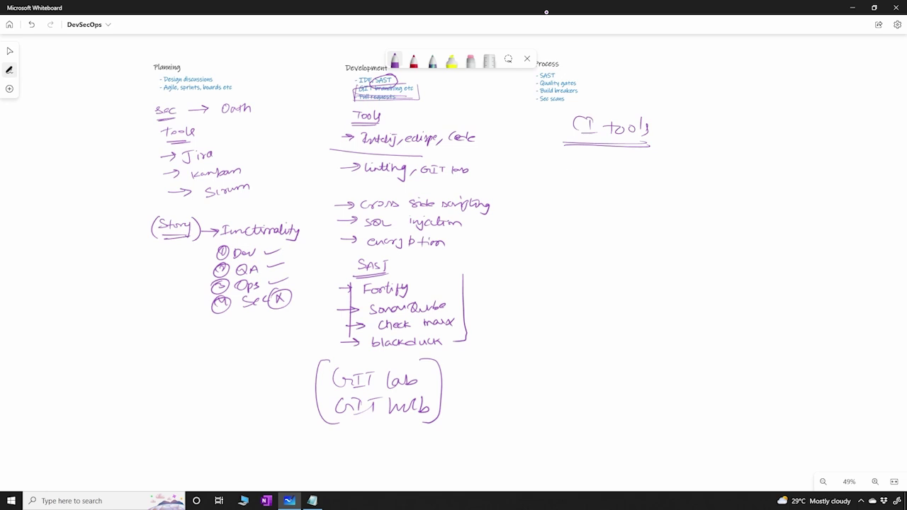
left_click_drag(567, 169, 590, 169)
mouse_move(581, 165)
left_mouse_down()
mouse_move(600, 178)
mouse_move(633, 179)
left_mouse_up()
mouse_move(645, 166)
left_mouse_down()
mouse_move(644, 176)
mouse_move(672, 177)
left_mouse_up()
left_click_drag(669, 167, 666, 179)
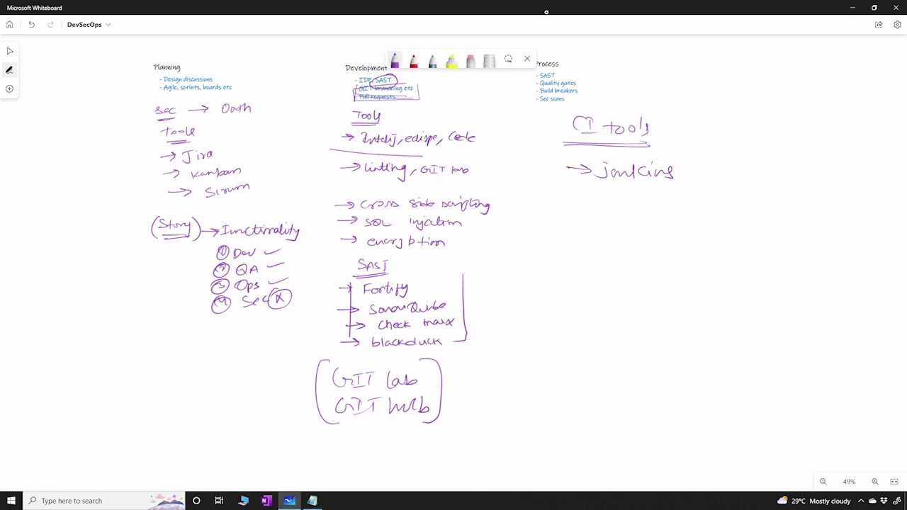
Step: Add 'GIT lab CI' and 'GIT hub actions' entries below Jenkins
left_click_drag(567, 201, 642, 202)
left_click_drag(651, 201, 728, 212)
left_click_drag(573, 231, 649, 239)
mouse_move(640, 227)
left_mouse_down()
mouse_move(669, 239)
mouse_move(721, 240)
left_mouse_up()
mouse_move(734, 230)
left_mouse_down()
mouse_move(727, 238)
mouse_move(772, 239)
left_mouse_up()
left_click_drag(775, 230, 771, 241)
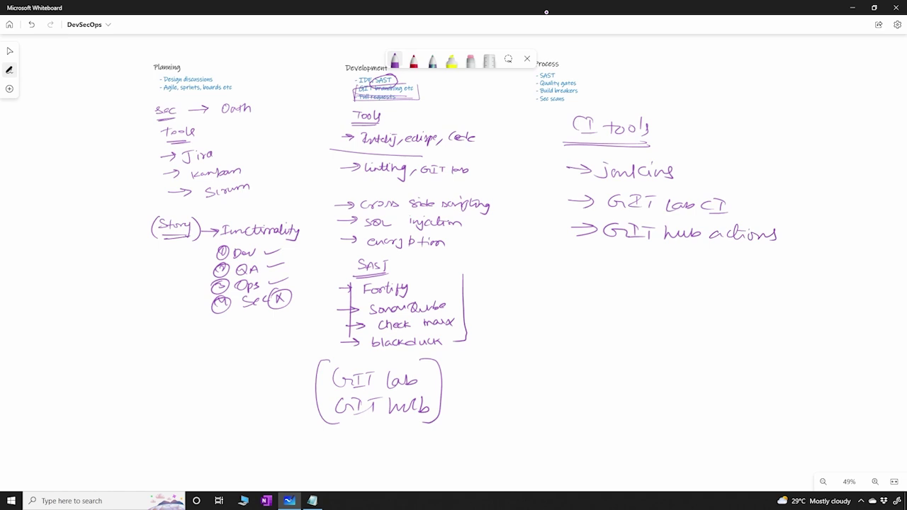
Step: Write an underlined 'SAST' with arrows to 'fortify' and 'sonarqube'
mouse_move(575, 265)
left_mouse_down()
mouse_move(568, 280)
mouse_move(599, 281)
left_mouse_up()
left_click_drag(605, 268, 618, 268)
mouse_move(560, 289)
left_mouse_down()
mouse_move(615, 289)
mouse_move(608, 291)
mouse_move(666, 267)
left_mouse_up()
mouse_move(654, 261)
left_mouse_down()
mouse_move(655, 274)
mouse_move(680, 282)
left_mouse_up()
left_click_drag(674, 266, 712, 269)
mouse_move(708, 262)
left_mouse_down()
mouse_move(724, 268)
mouse_move(721, 279)
mouse_move(740, 270)
left_mouse_up()
left_click_drag(740, 265, 732, 282)
mouse_move(634, 292)
left_mouse_down()
mouse_move(664, 292)
mouse_move(658, 301)
mouse_move(754, 304)
left_mouse_up()
left_click_drag(754, 300, 781, 306)
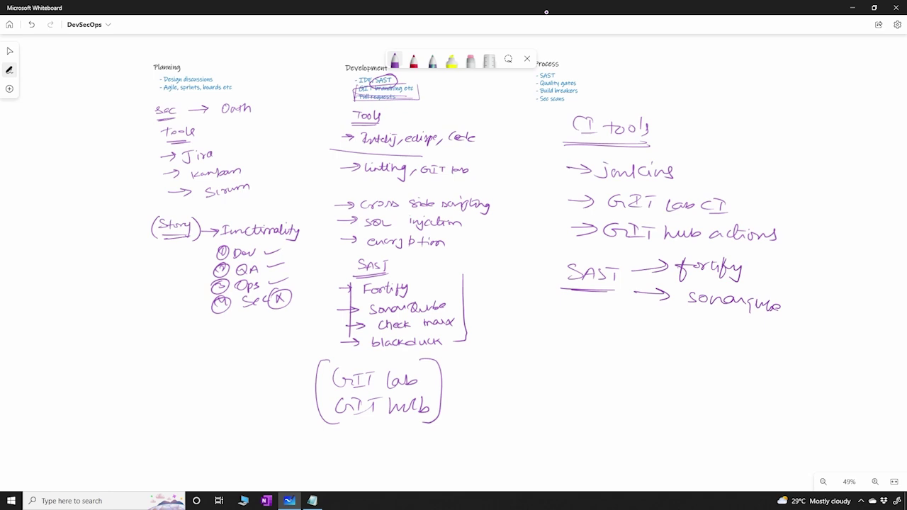
Step: Circle Build breakers and write a double-underlined 'Unit testing' below the SAST tools
mouse_move(588, 90)
left_mouse_down()
mouse_move(546, 84)
mouse_move(537, 96)
mouse_move(613, 92)
mouse_move(608, 99)
left_mouse_up()
mouse_move(570, 329)
left_mouse_down()
mouse_move(567, 339)
mouse_move(625, 343)
mouse_move(640, 334)
left_mouse_up()
mouse_move(631, 338)
left_mouse_down()
mouse_move(688, 344)
mouse_move(680, 353)
left_mouse_up()
left_click_drag(558, 347, 662, 354)
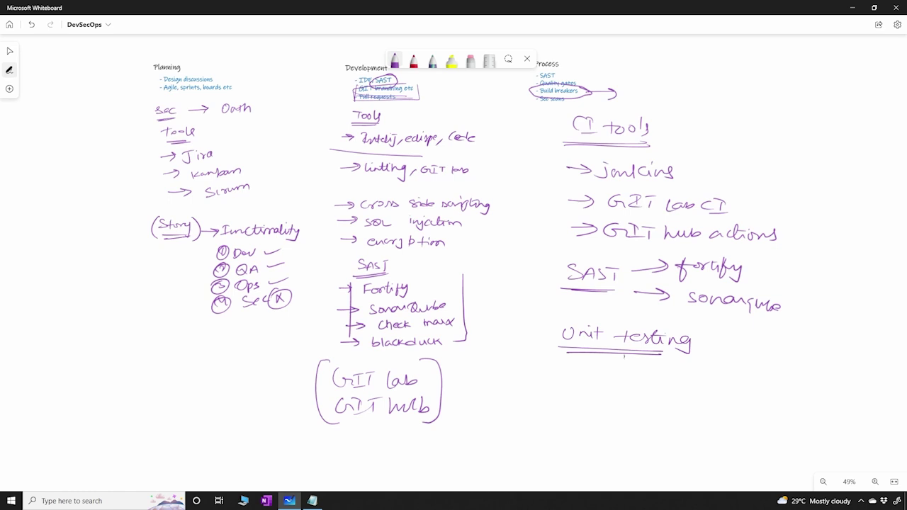
Step: Draw a bent arrow from Unit testing to the 80% / 70% coverage figures
left_click_drag(622, 356, 682, 387)
mouse_move(714, 358)
left_mouse_down()
mouse_move(697, 392)
mouse_move(748, 375)
mouse_move(765, 383)
left_mouse_up()
left_click_drag(765, 372, 769, 377)
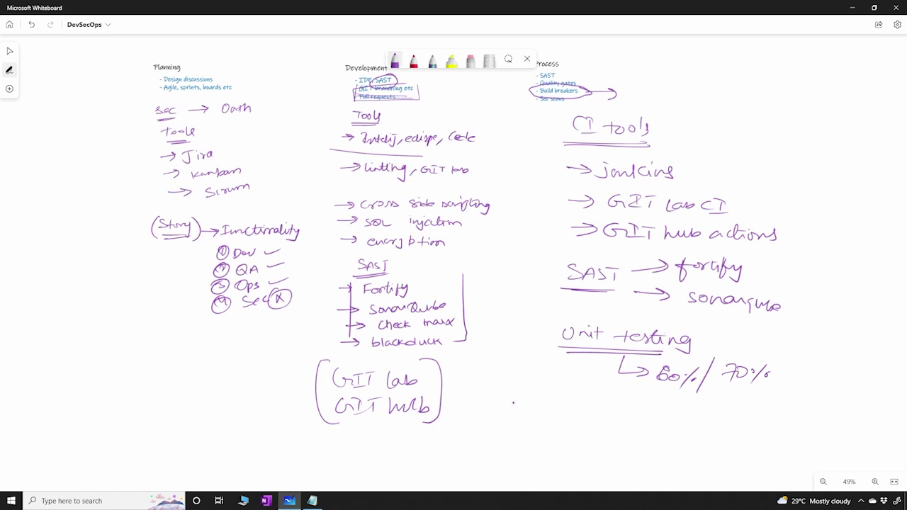
Step: Draw a stick figure beside Build breakers, underline 80%, and circle Sec scans
mouse_move(638, 82)
left_mouse_down()
mouse_move(628, 105)
mouse_move(642, 112)
left_mouse_up()
left_click_drag(655, 395, 718, 395)
left_click_drag(673, 396, 708, 397)
left_click_drag(539, 96, 540, 96)
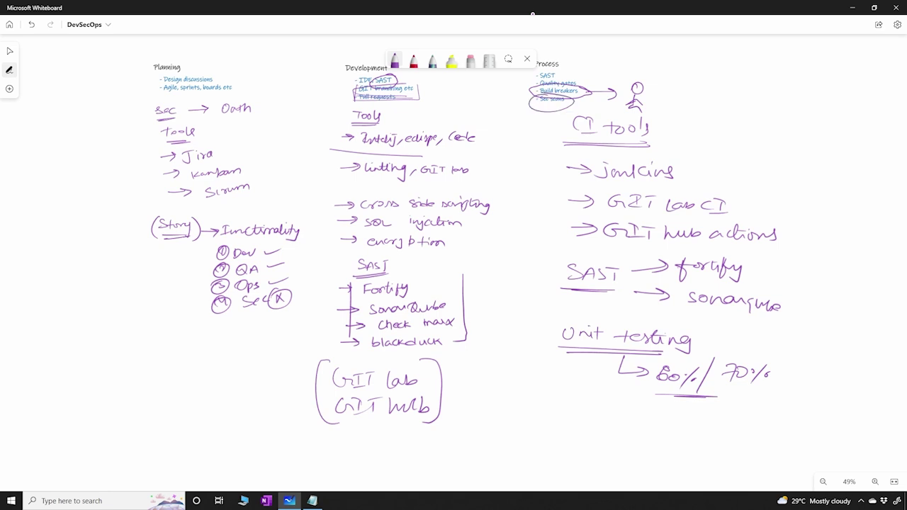